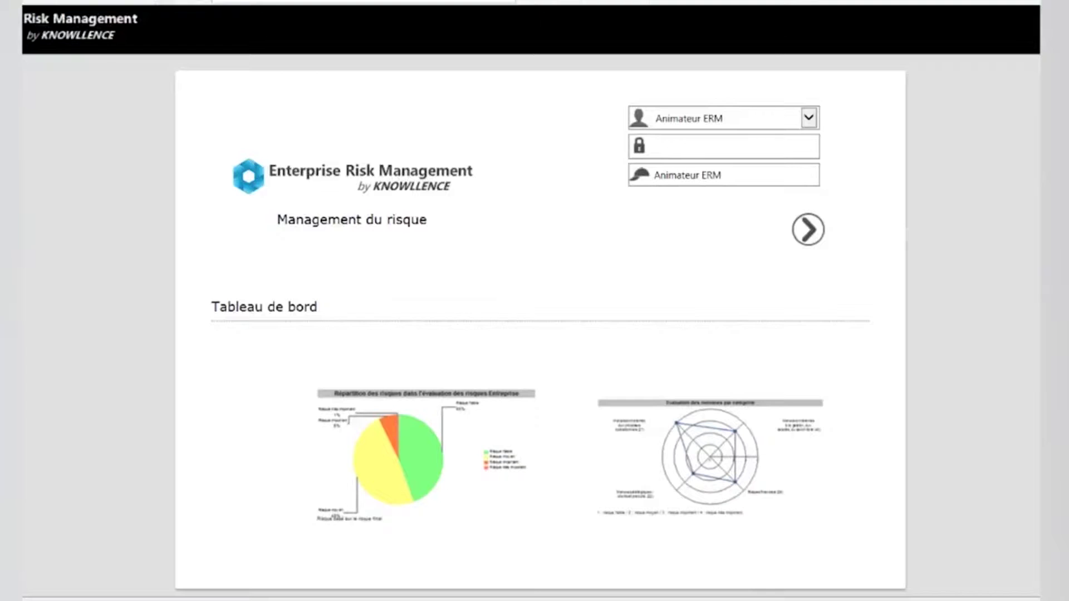
Sign in to the risk study with the Animateur ERM user profile
mouse_move(424, 456)
click(768, 117)
click(734, 118)
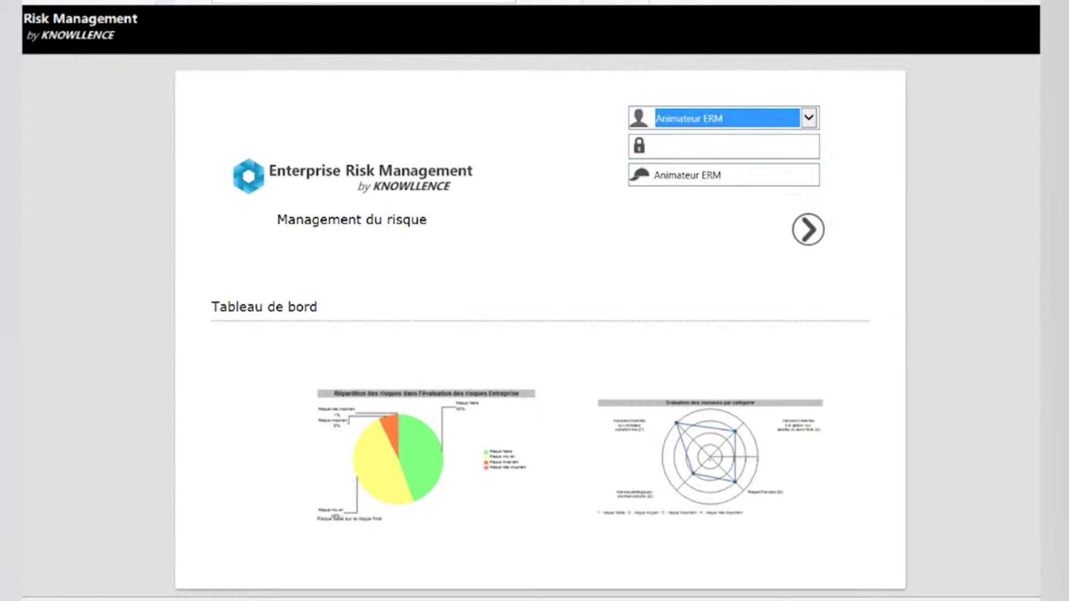
click(807, 229)
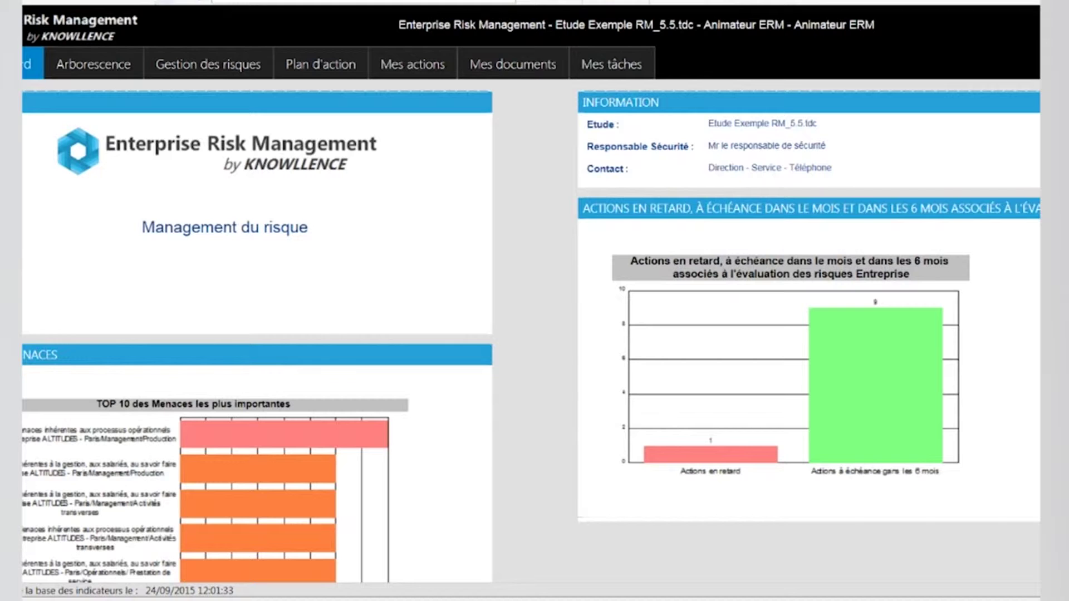
Examine the dashboard charts for the top 10 threats, the action deadlines and the distribution of actions by state
scroll(531, 331, down, 3)
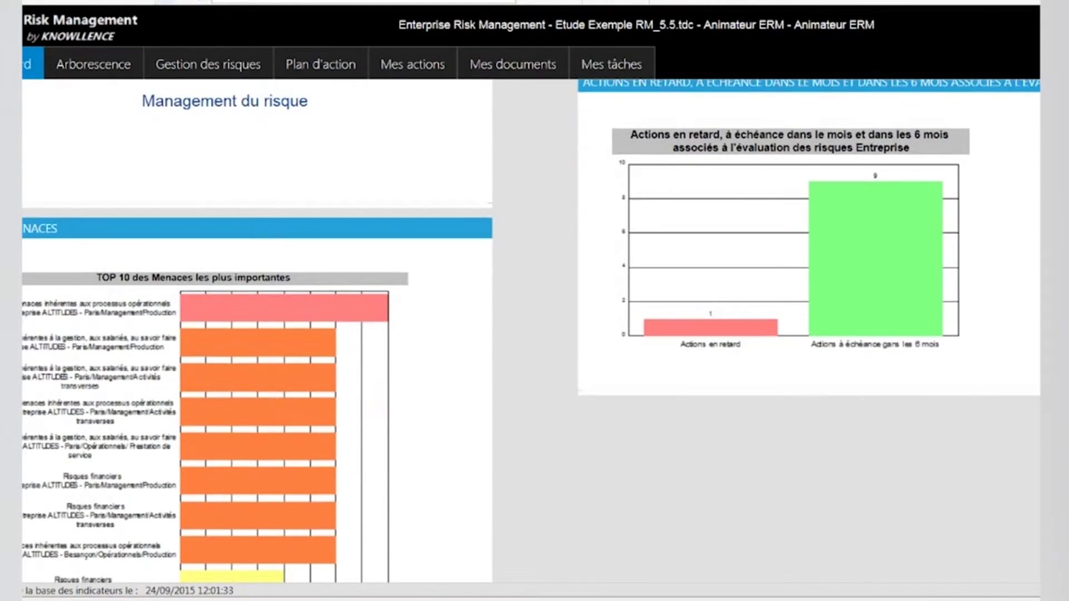
scroll(532, 330, down, 2)
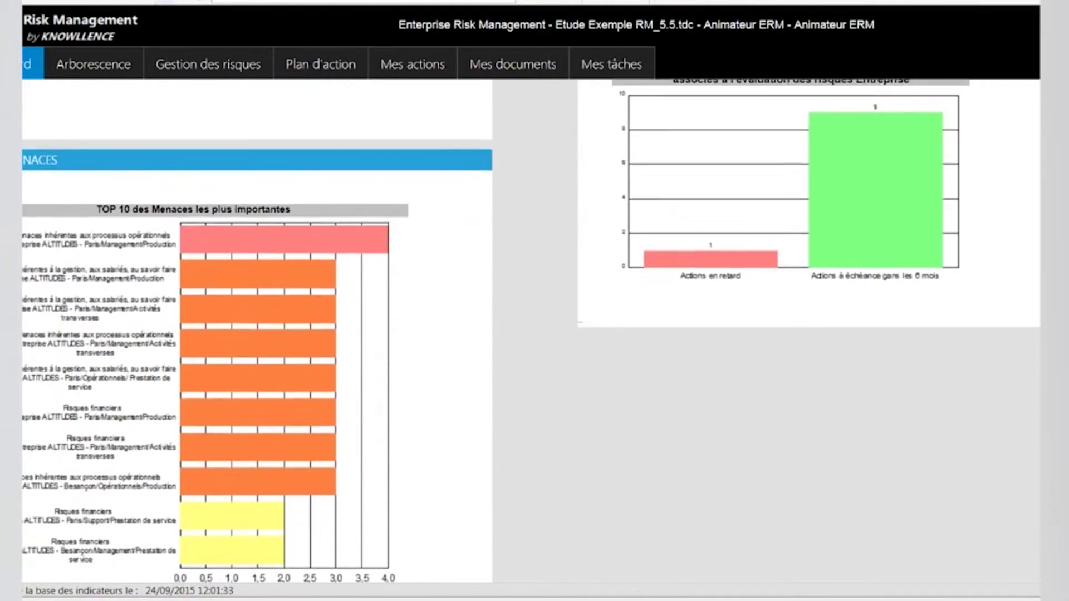
scroll(531, 330, down, 4)
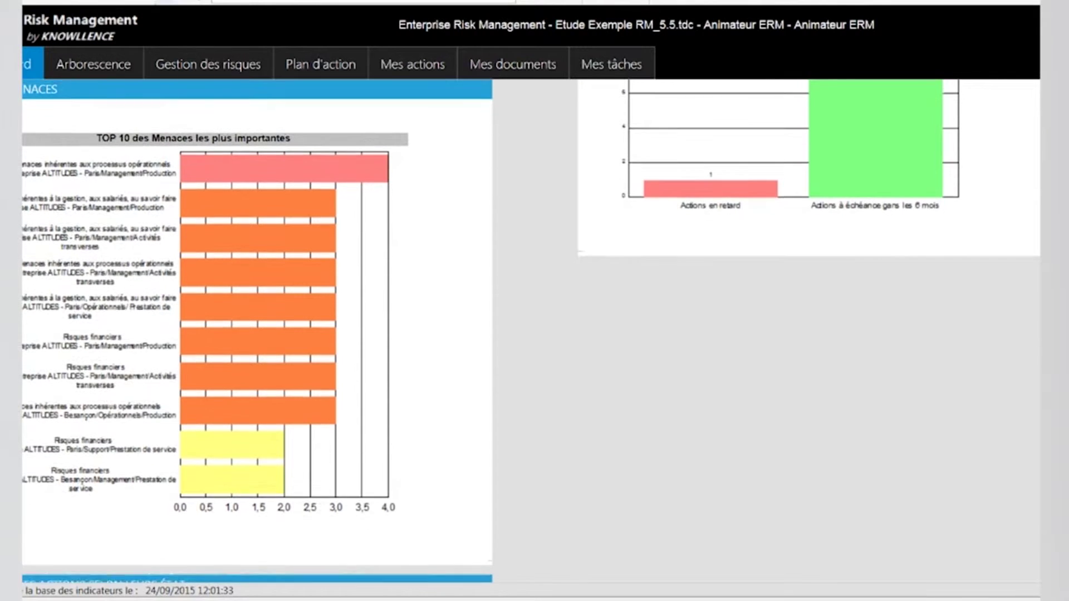
scroll(257, 322, down, 3)
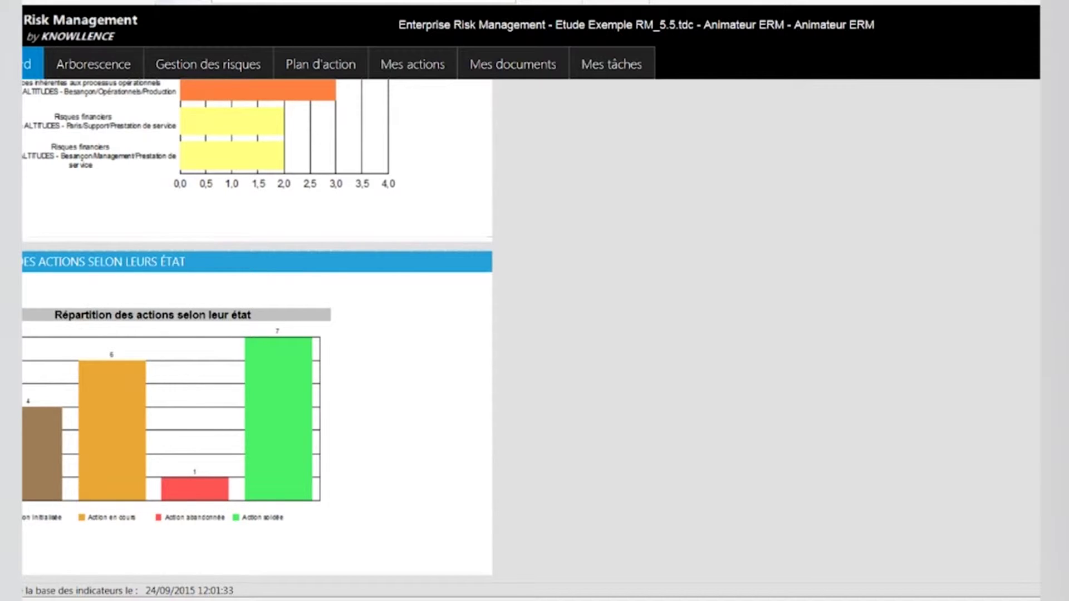
scroll(531, 331, up, 7)
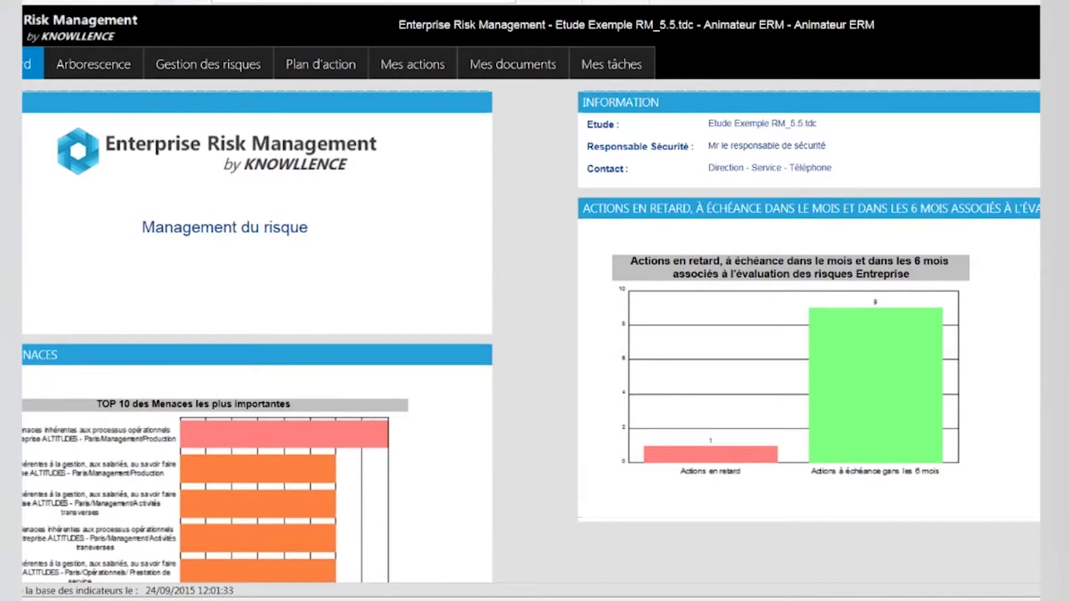
View the company tree structure, open the risk analysis table for Gestion d'entreprise and look over its risk and action columns
click(94, 64)
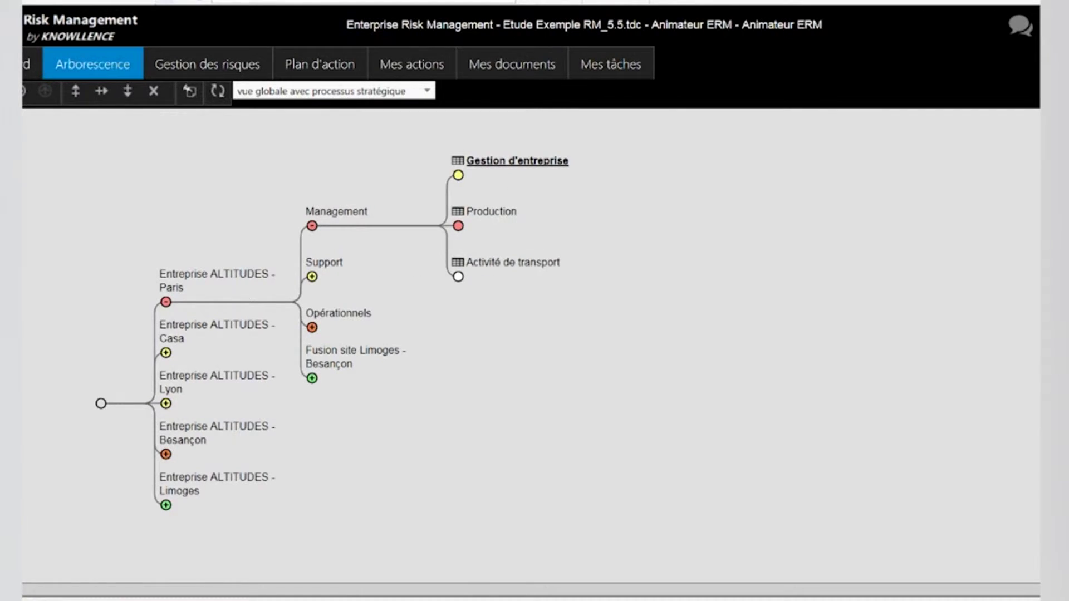
click(207, 64)
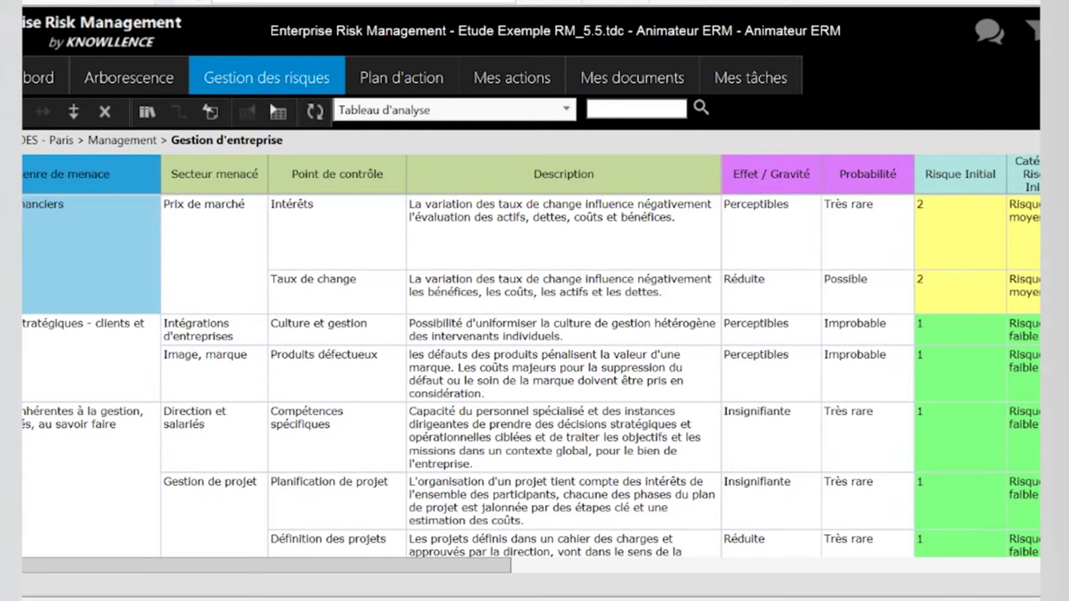
scroll(531, 362, right, 10)
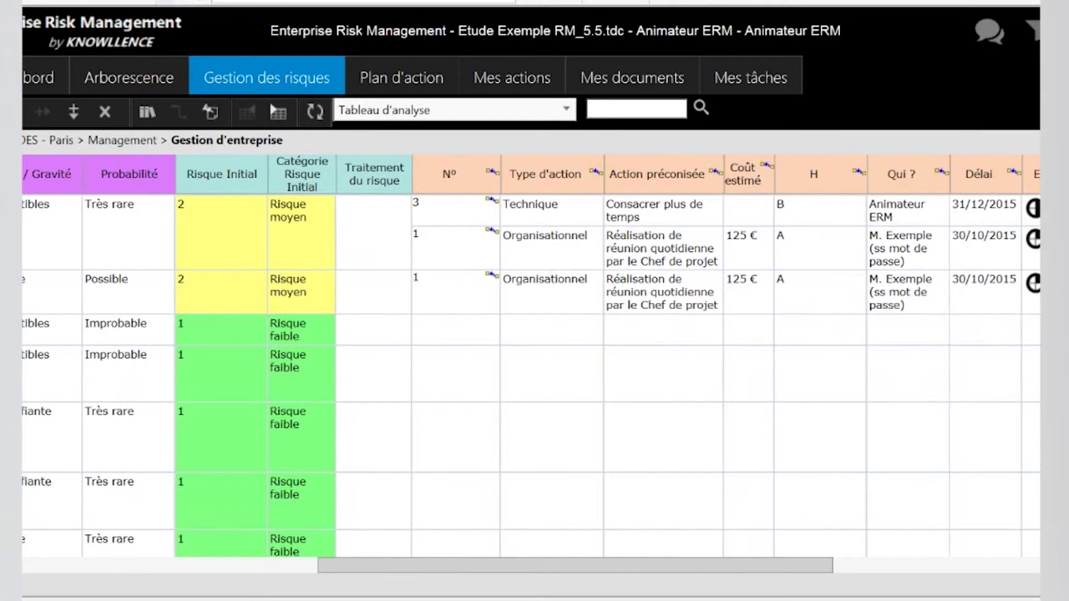
scroll(531, 362, left, 10)
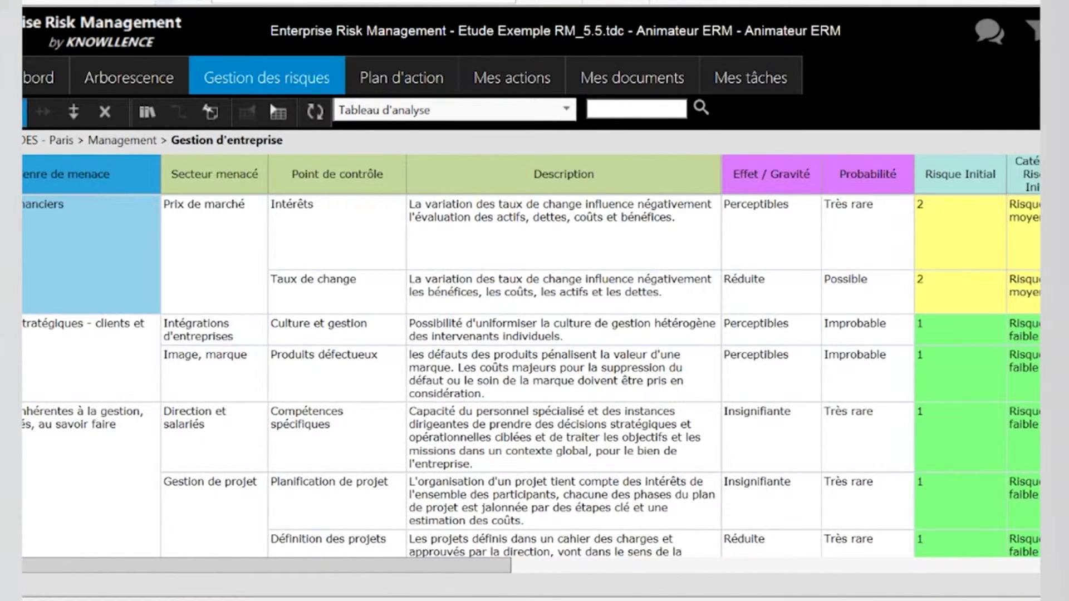
Insert a new threat row above the first one and fill it from the library with Menaces inhérentes aux processus opérationnels
click(273, 111)
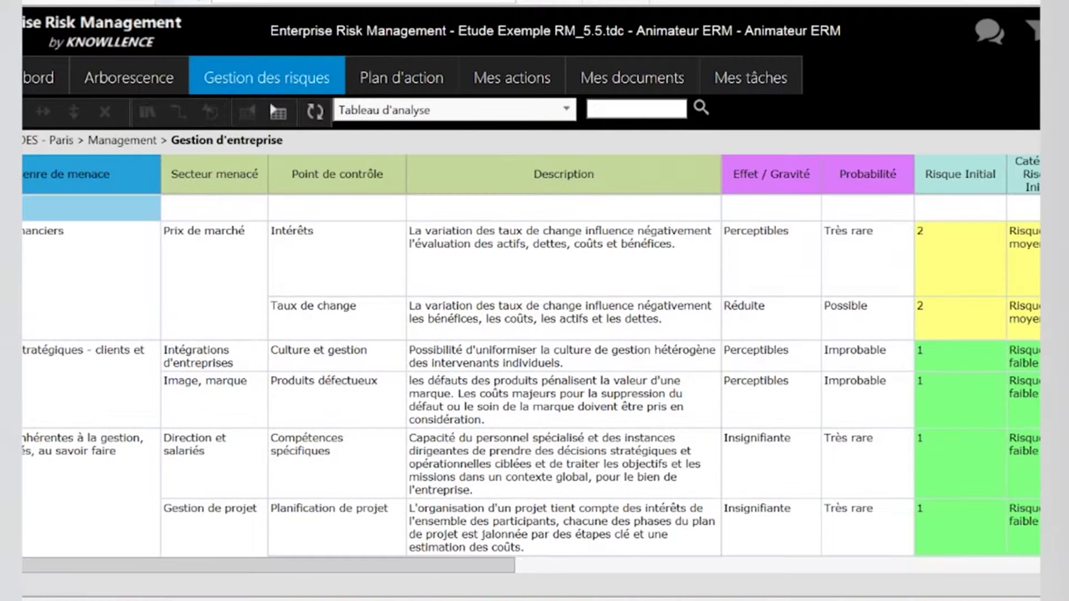
click(147, 112)
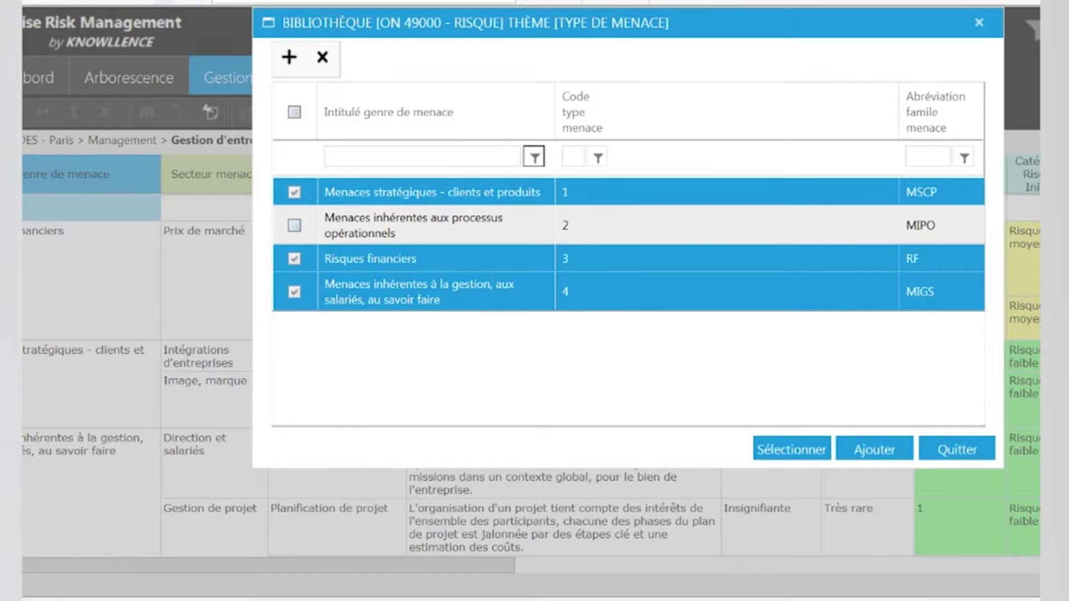
click(294, 224)
click(791, 449)
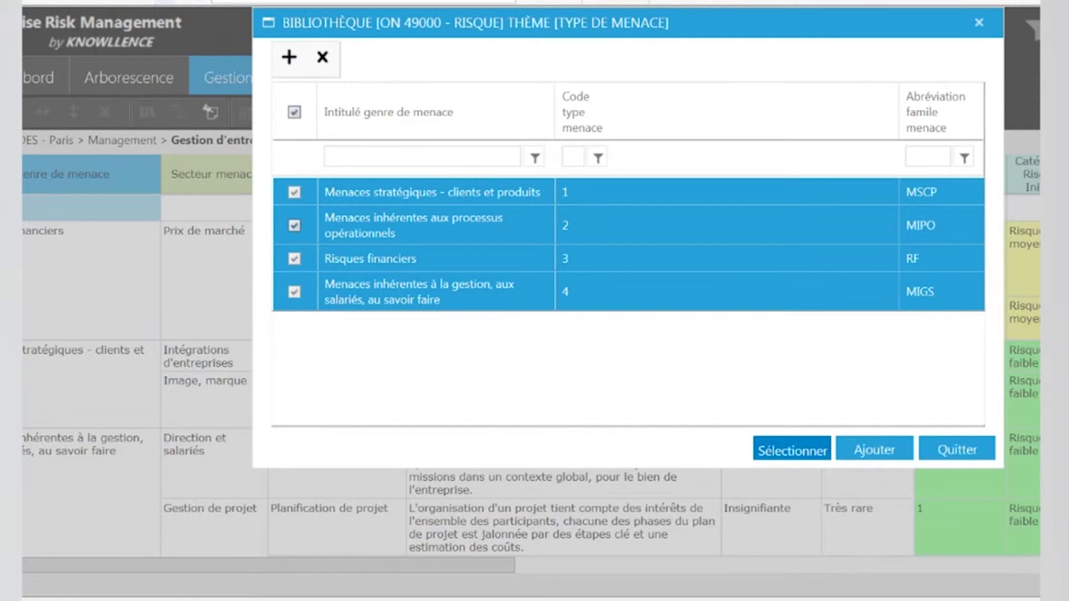
key(Return)
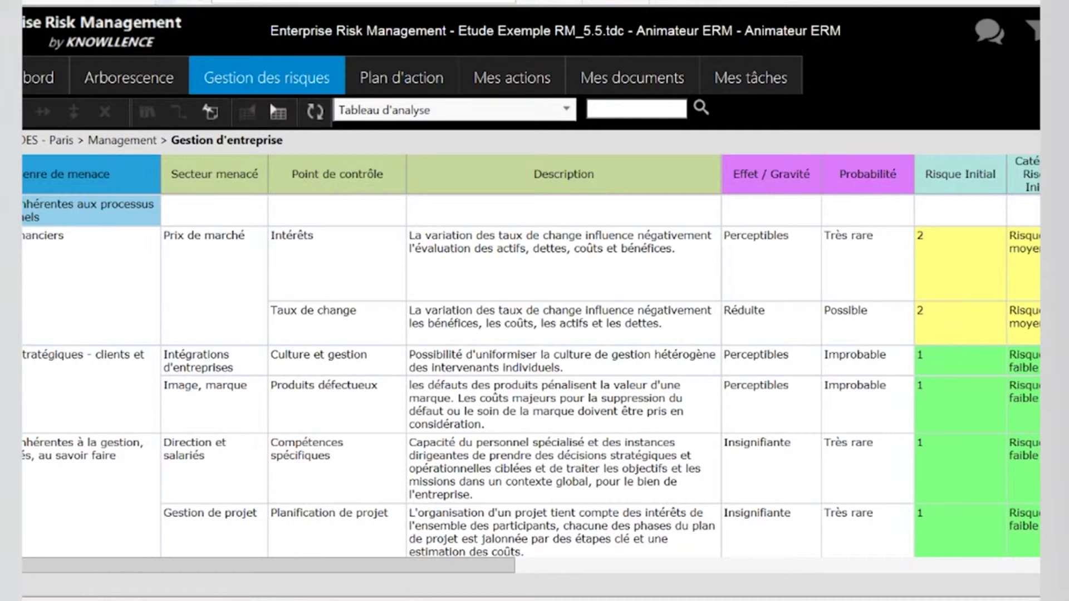
Add the threatened sectors Danger pour le système d'information (système TI) and Danger pour les projets informatiques (TI) to the new threat from the library
click(214, 210)
click(147, 112)
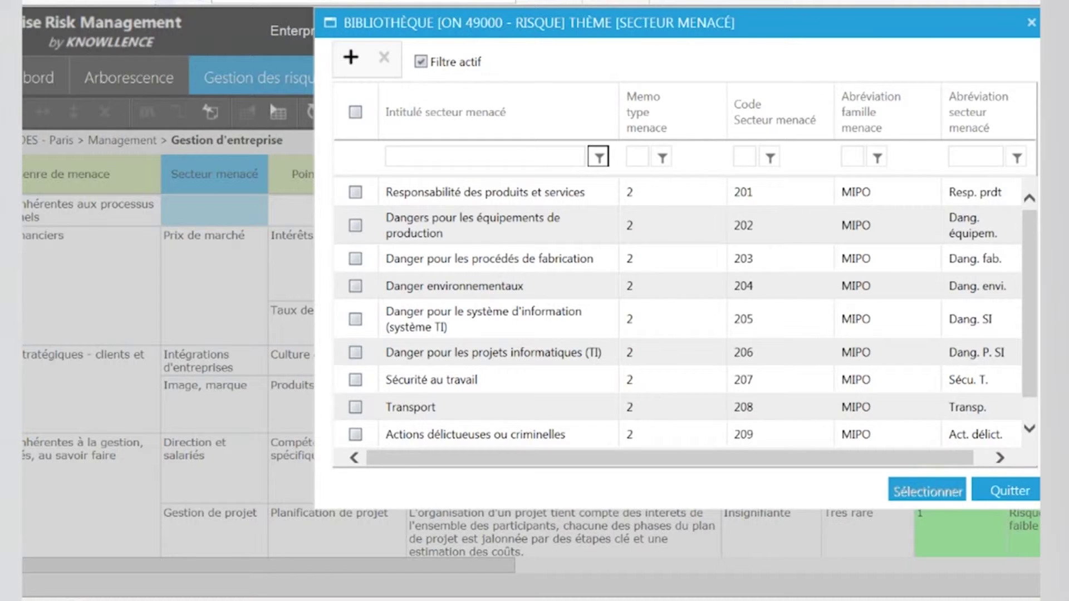
click(355, 319)
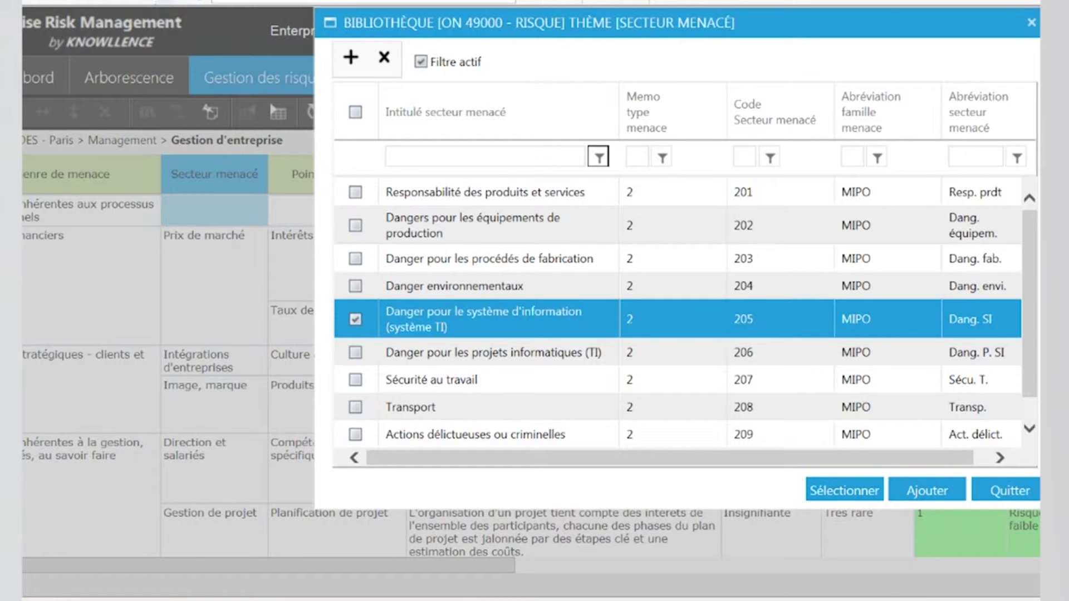
click(354, 353)
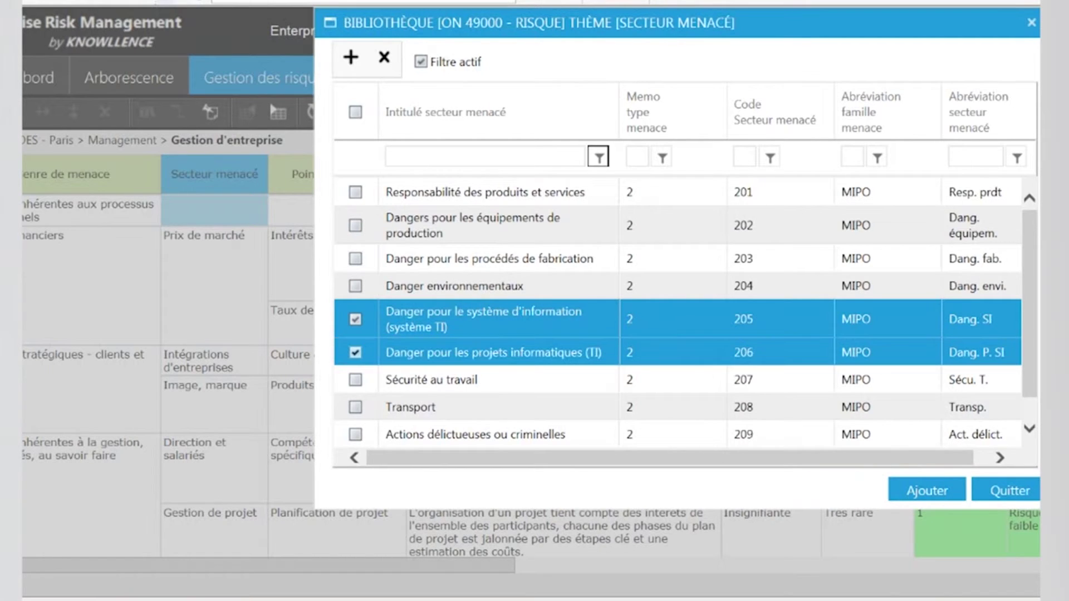
click(926, 489)
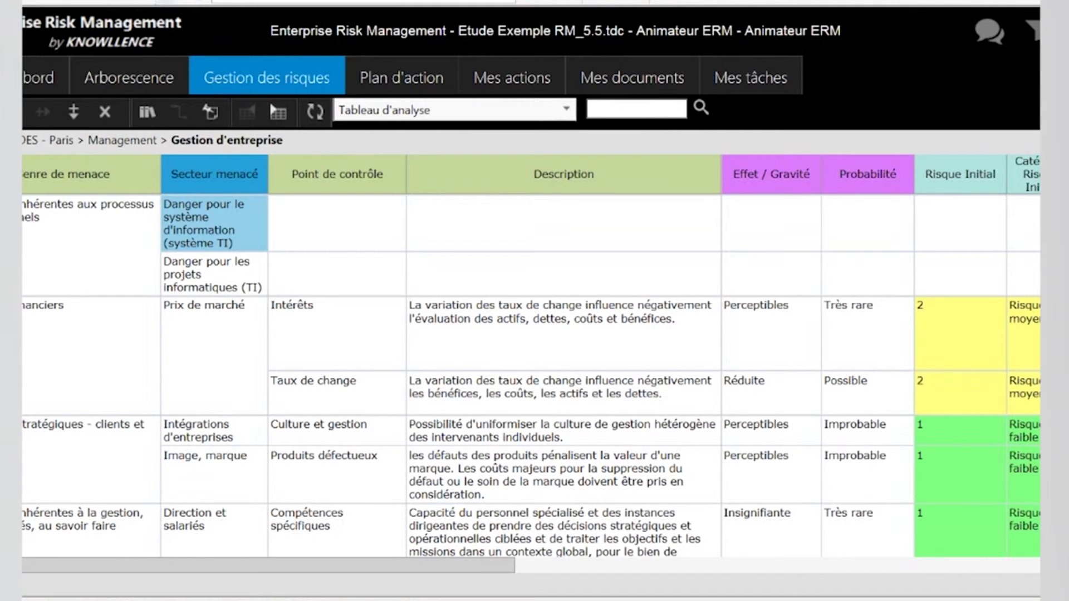
Rate the information system danger with severity Perceptibles and probability Possible
double_click(771, 222)
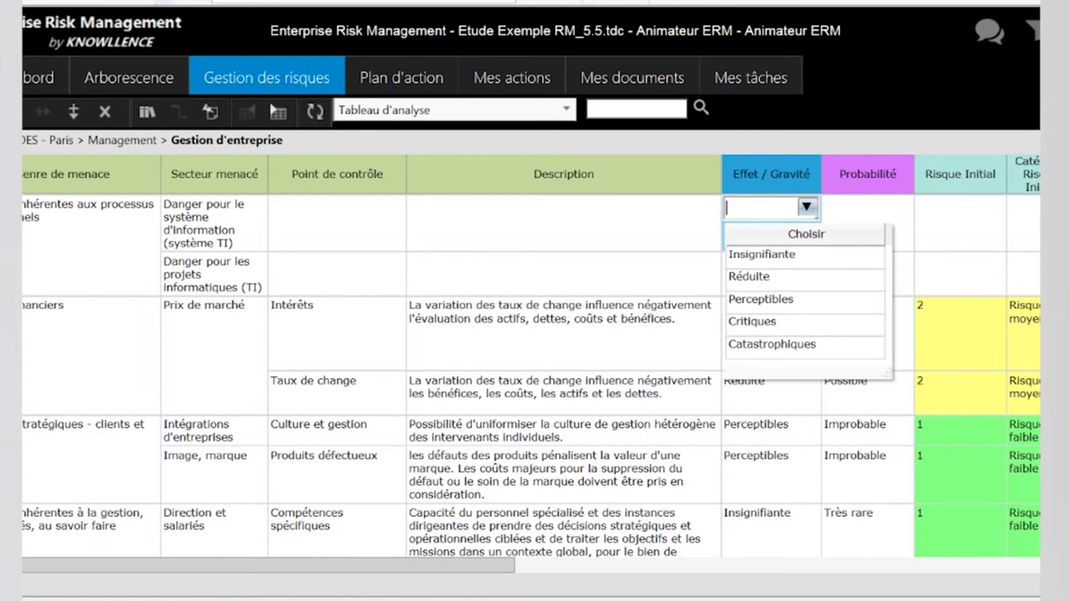
click(804, 301)
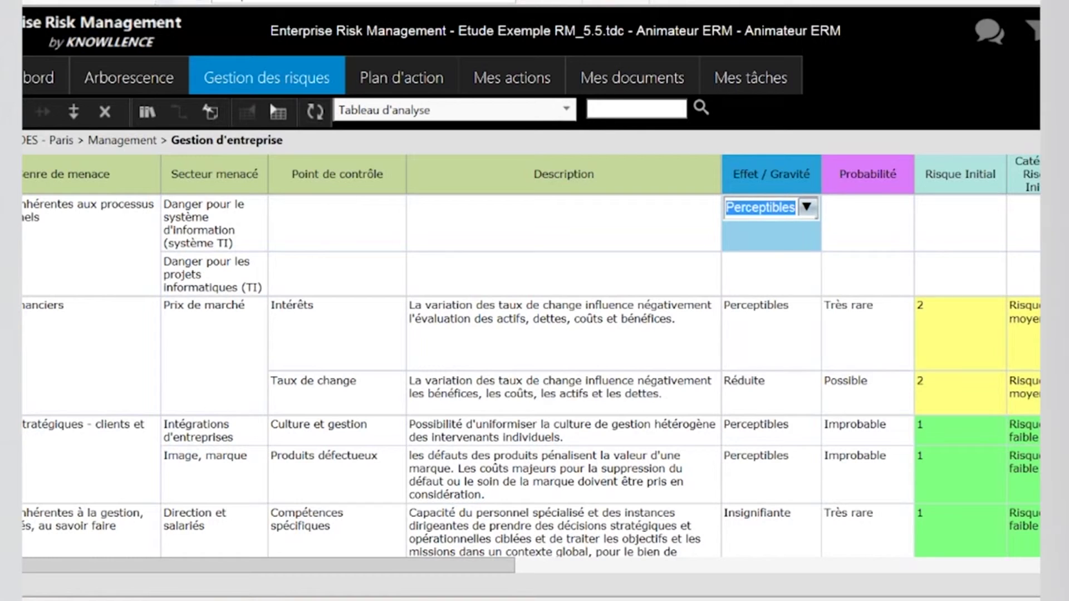
click(890, 208)
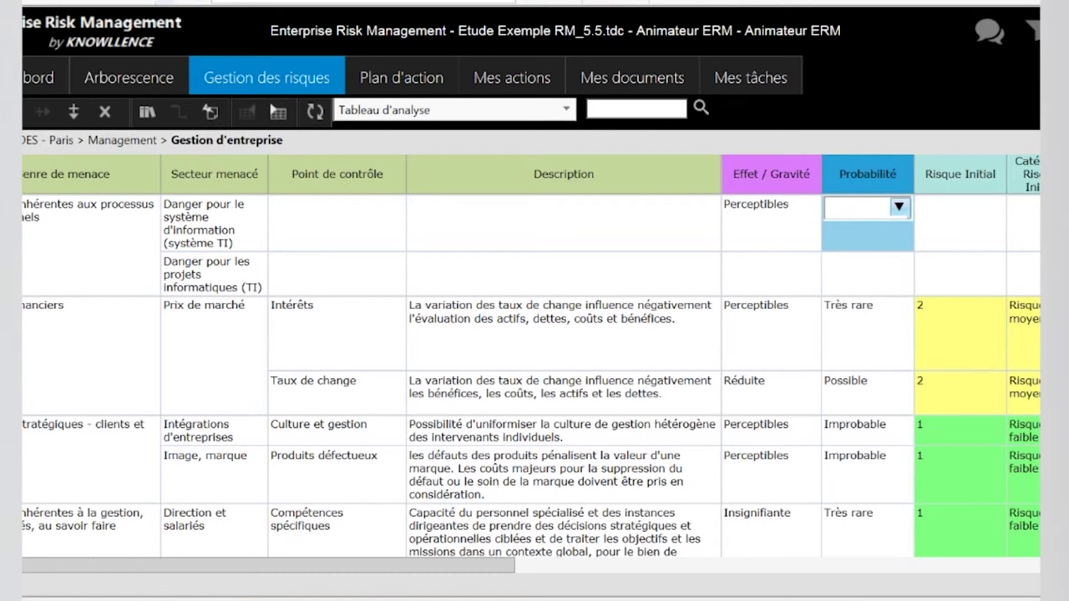
click(899, 207)
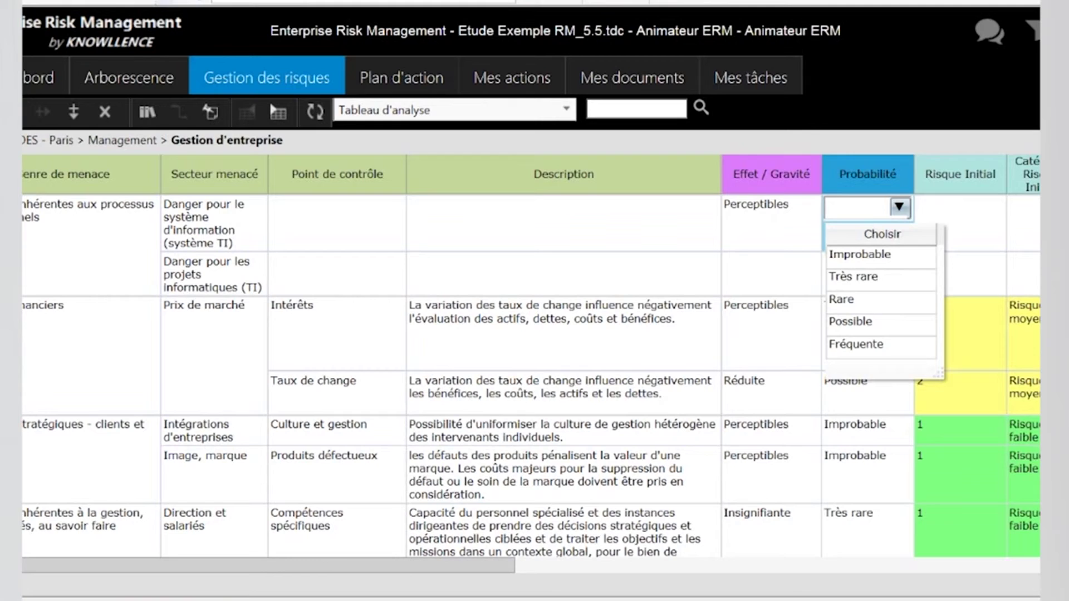
click(855, 322)
click(855, 322)
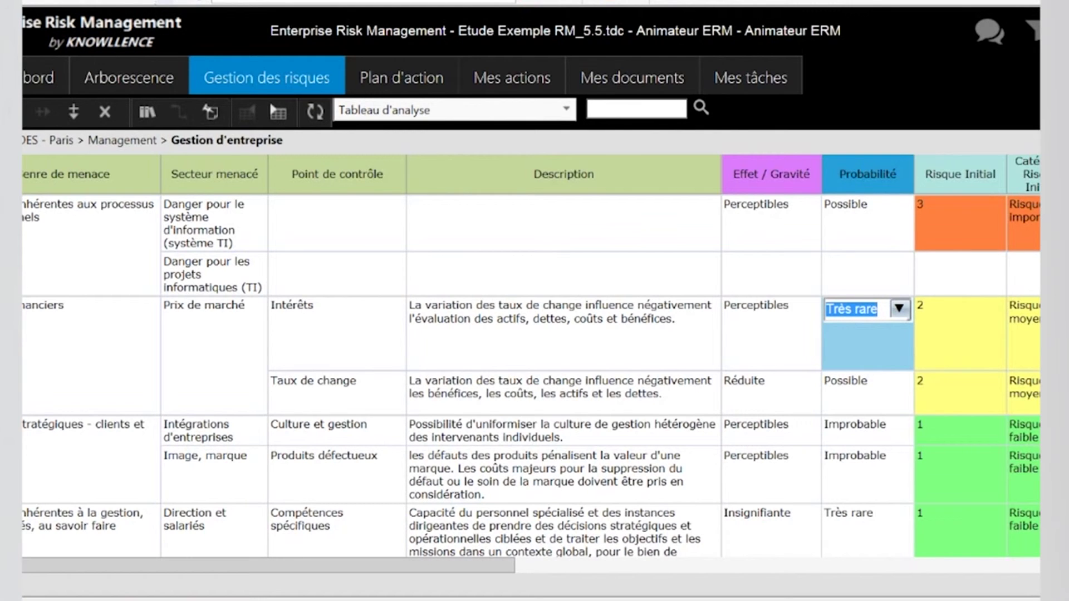
Examine the initial risk category, the action plan columns and the supposed risk columns of the analysis table
scroll(530, 356, right, 9)
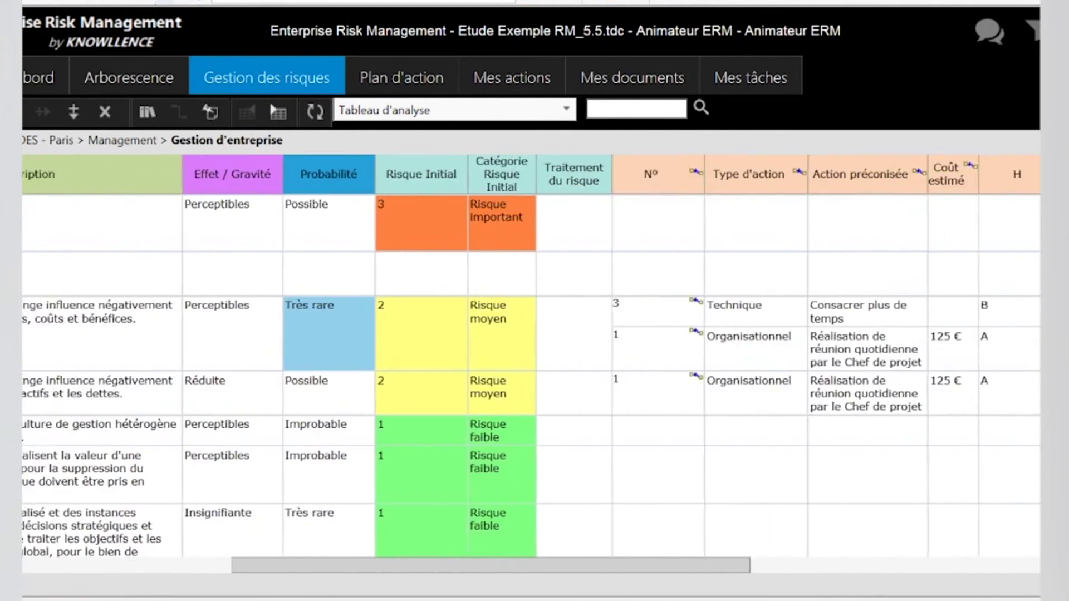
scroll(531, 364, right, 4)
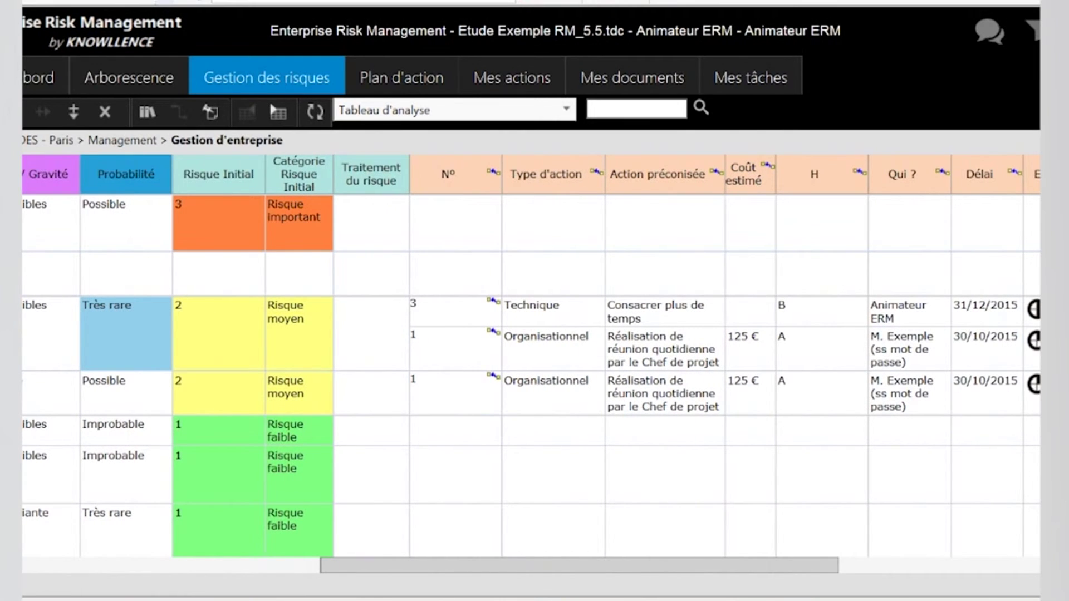
scroll(531, 364, right, 5)
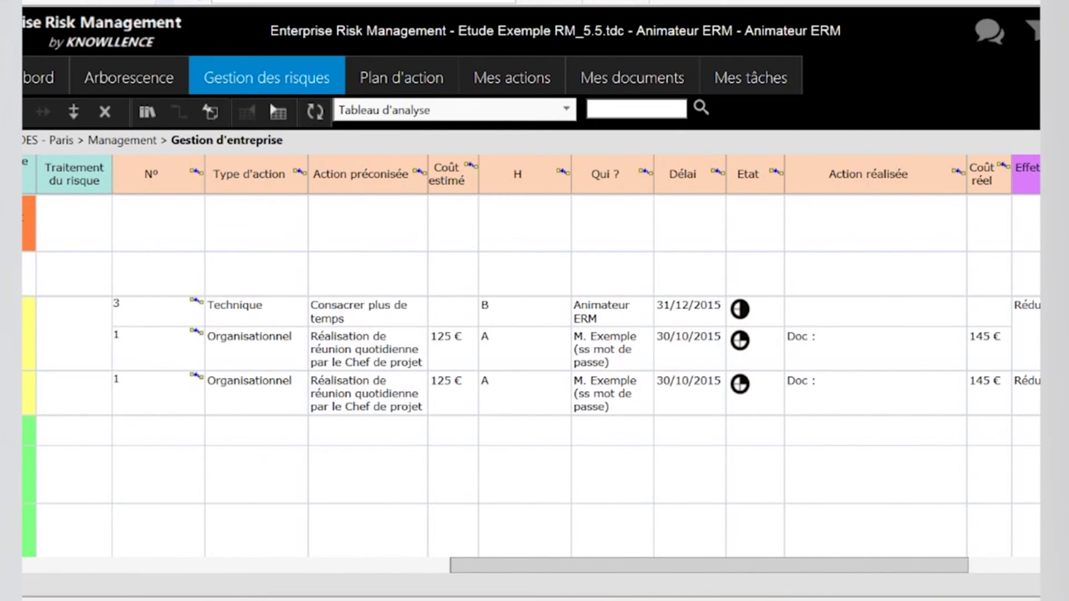
scroll(531, 364, right, 5)
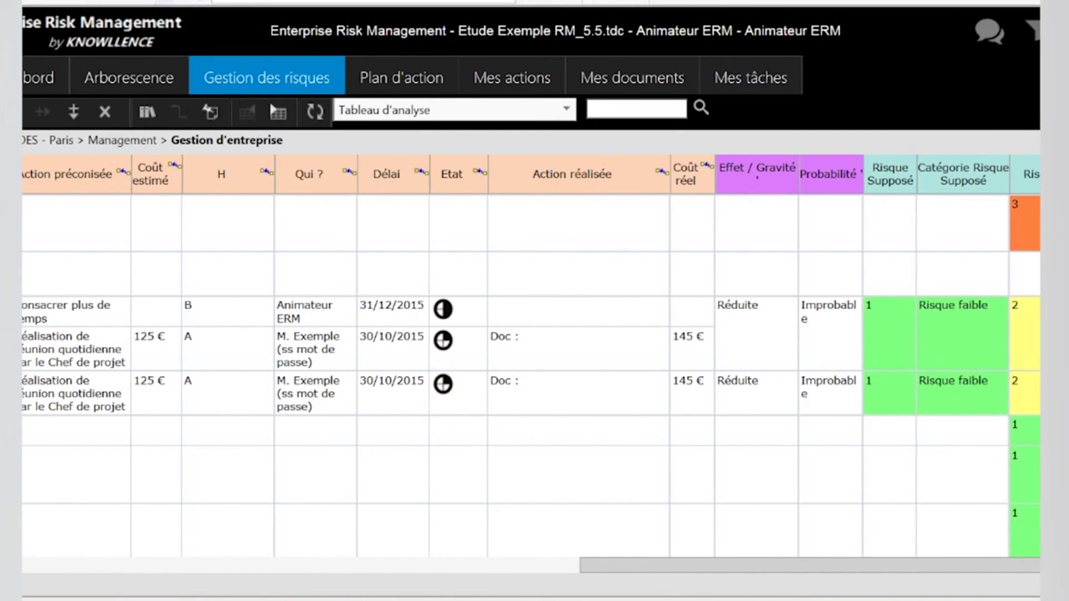